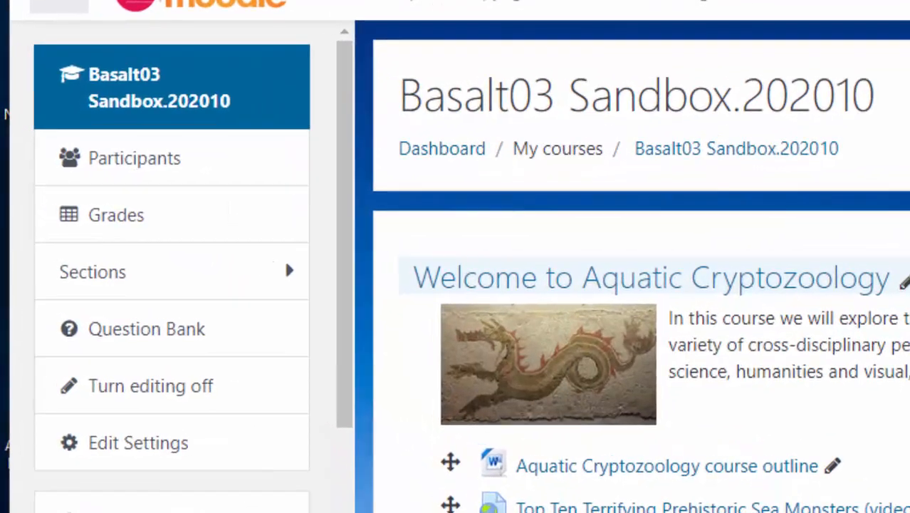
Open the group management page for the course participants.
left_click(124, 160)
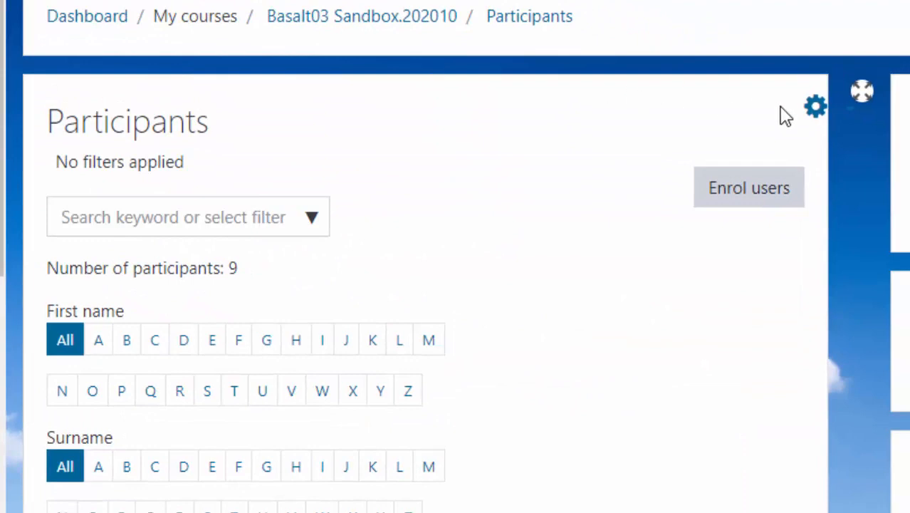
left_click(814, 107)
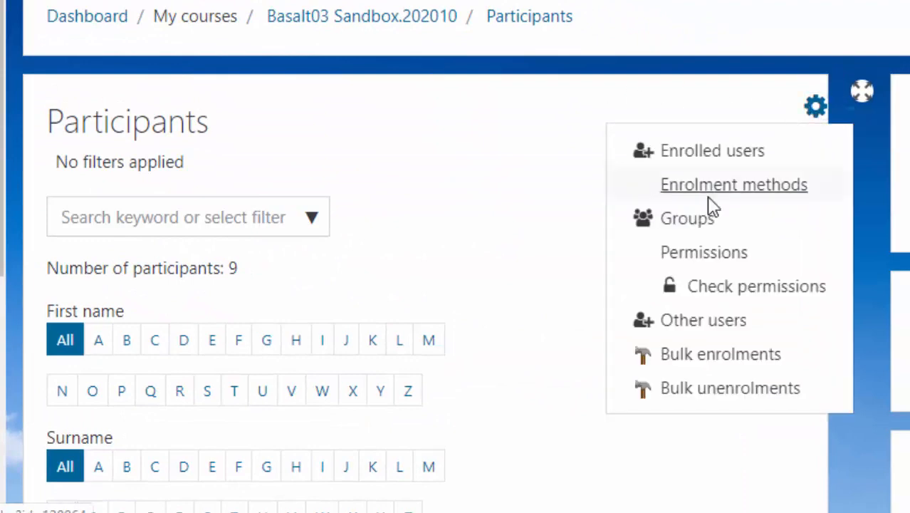
left_click(701, 219)
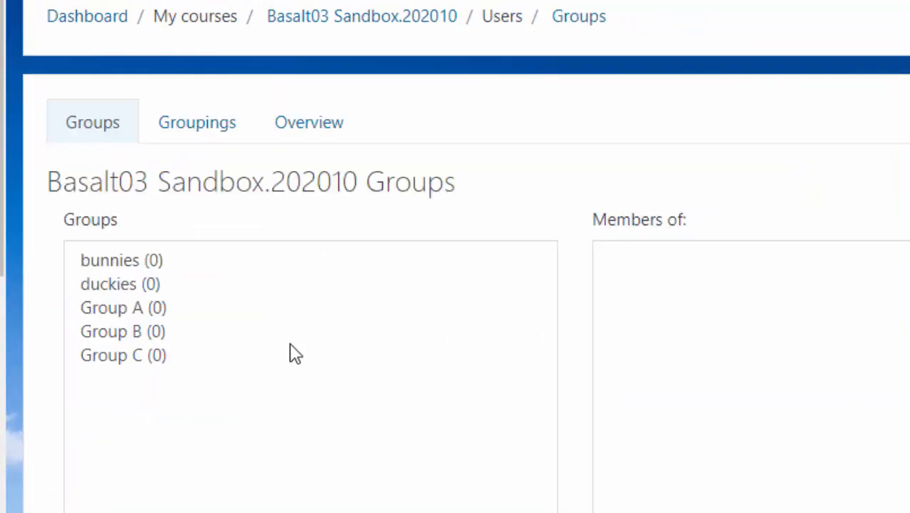
Delete all existing groups in the course: bunnies, duckies, Group A, Group B and Group C.
scroll(297, 352, "down", 3)
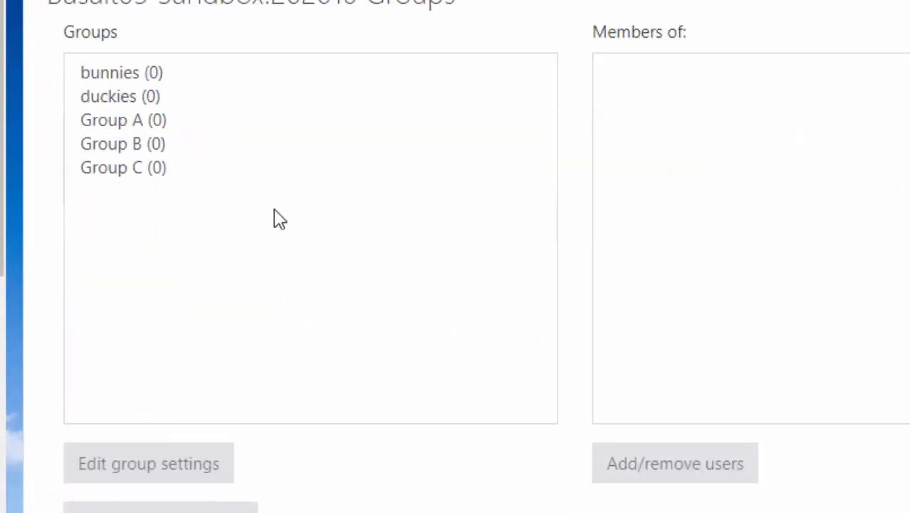
left_click(147, 171)
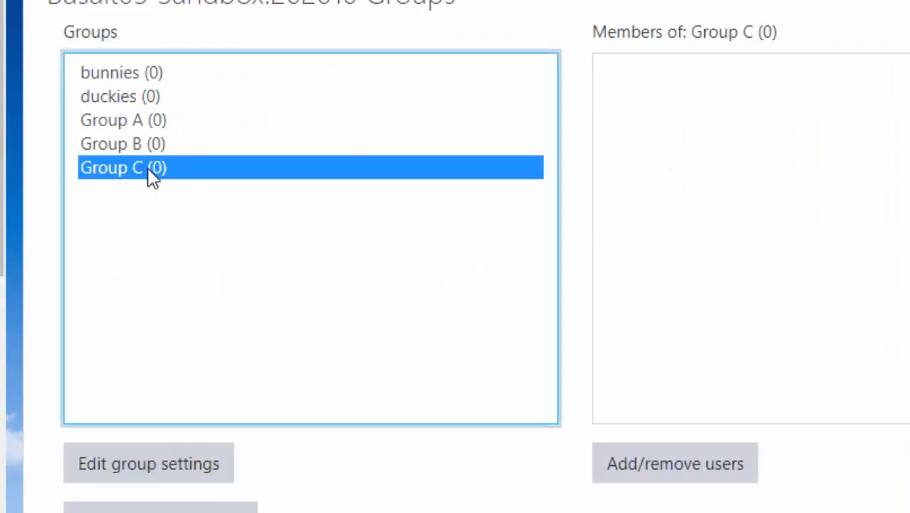
left_click(145, 76, "shift")
scroll(264, 326, "down", 2)
scroll(264, 329, "down", 4)
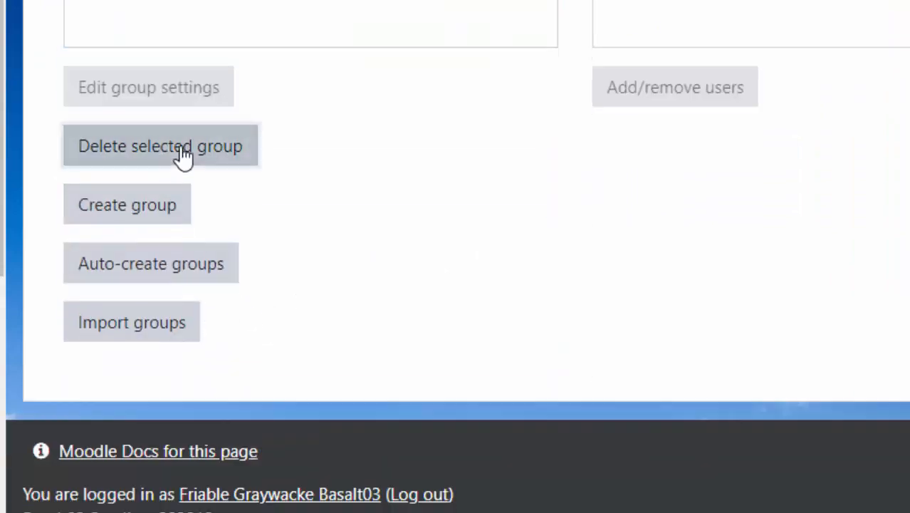
left_click(183, 158)
left_click(749, 504)
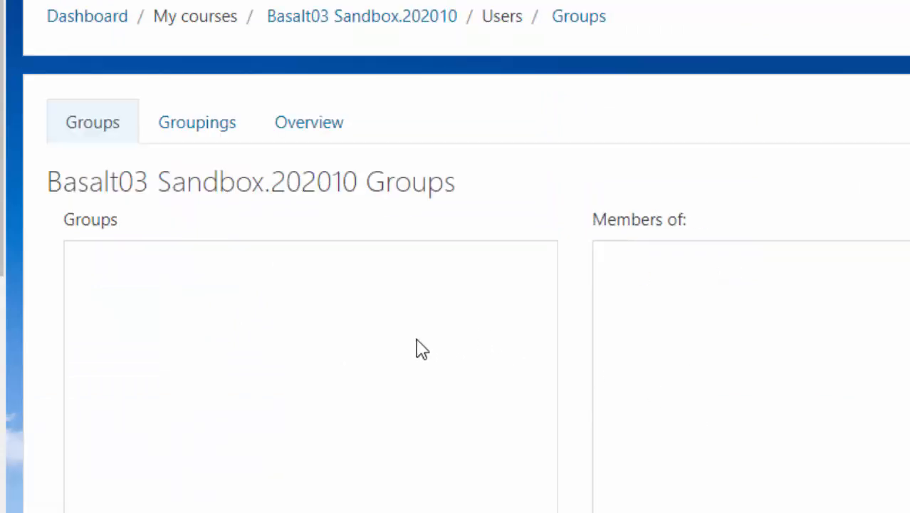
scroll(114, 281, "down", 4)
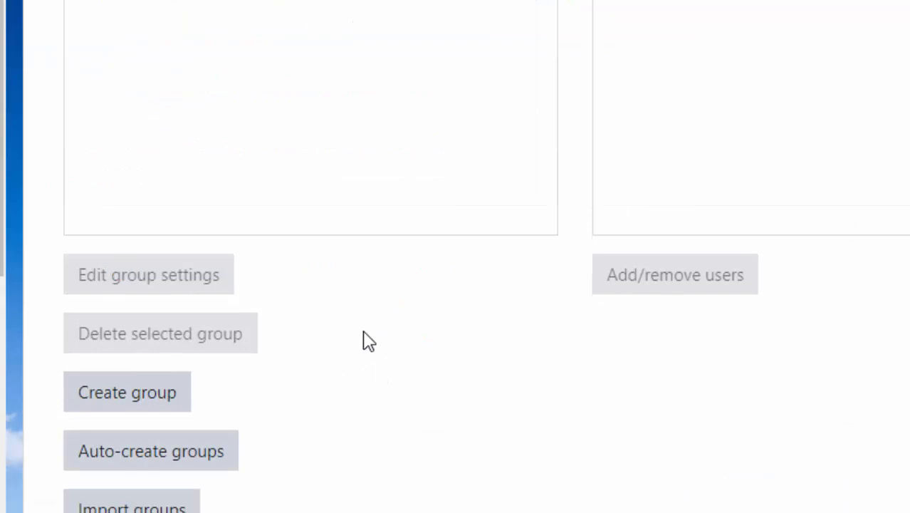
left_click(154, 462)
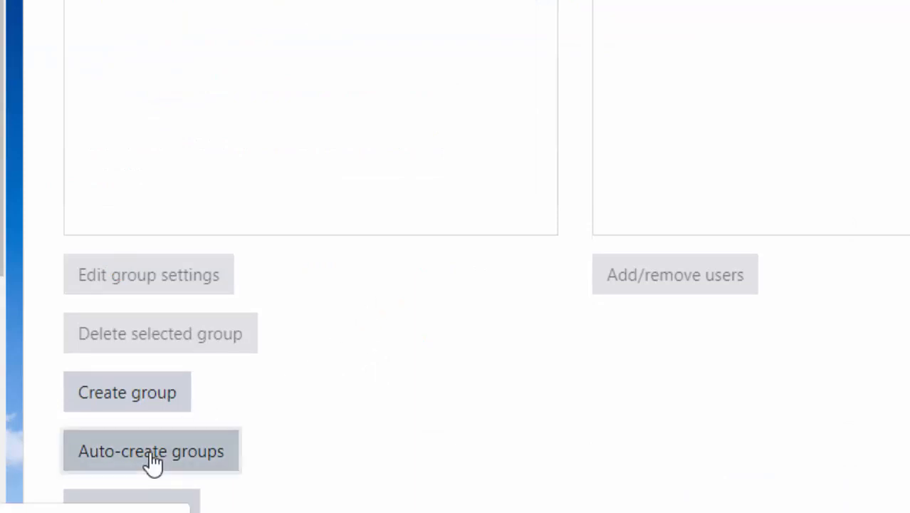
left_click(524, 305)
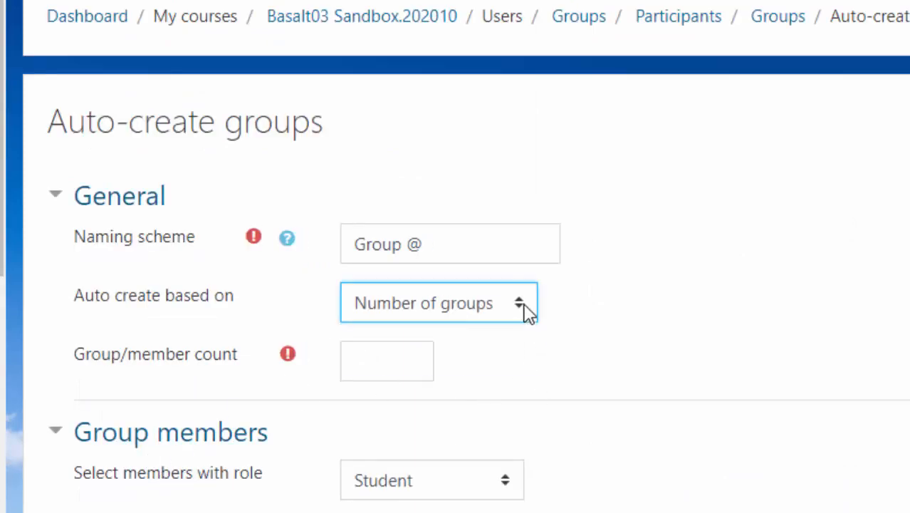
left_click(494, 366)
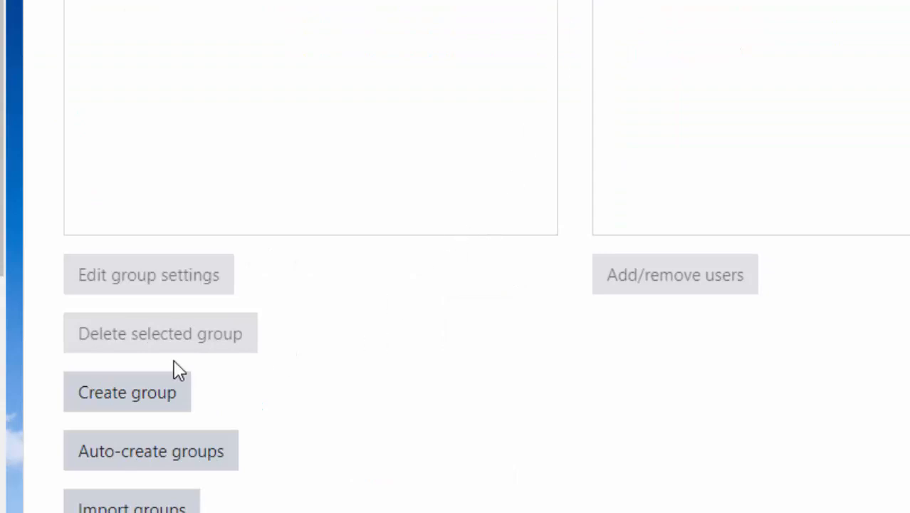
Create a group named Bunnies and save it with the other settings at their defaults.
left_click(143, 393)
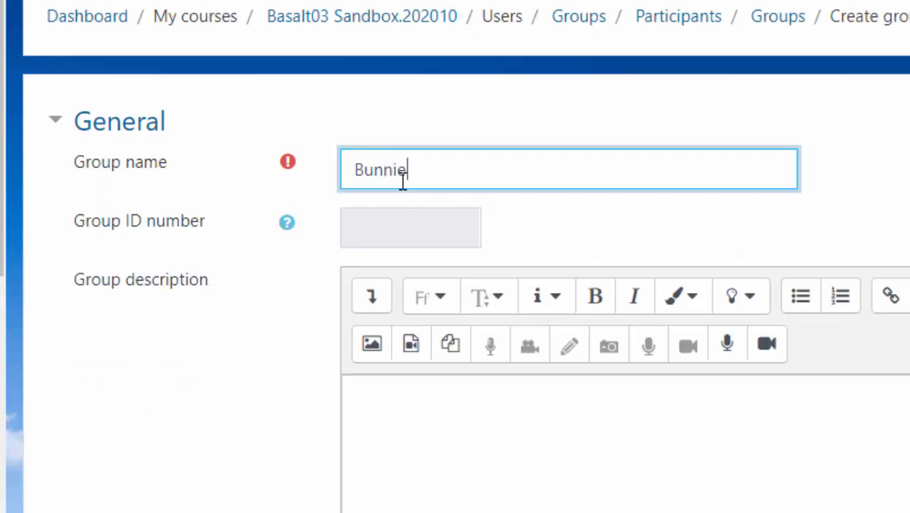
scroll(493, 157, "down", 10)
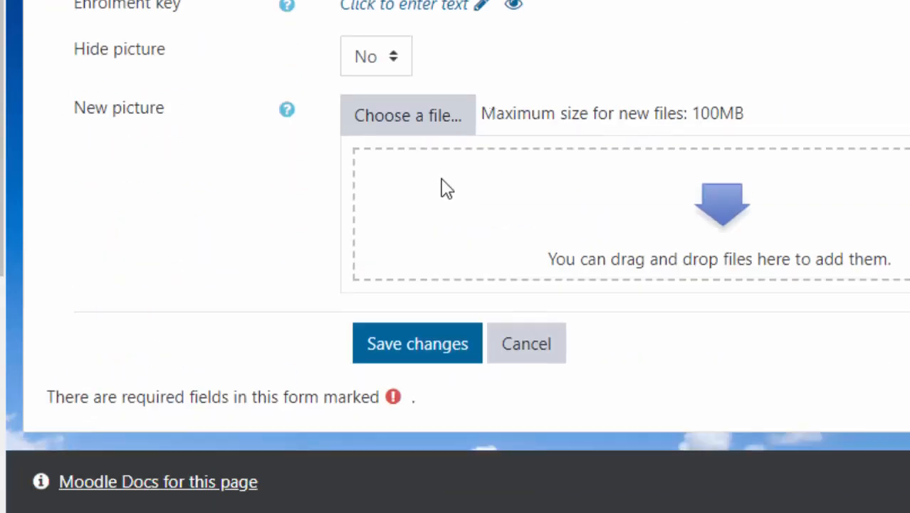
left_click(418, 344)
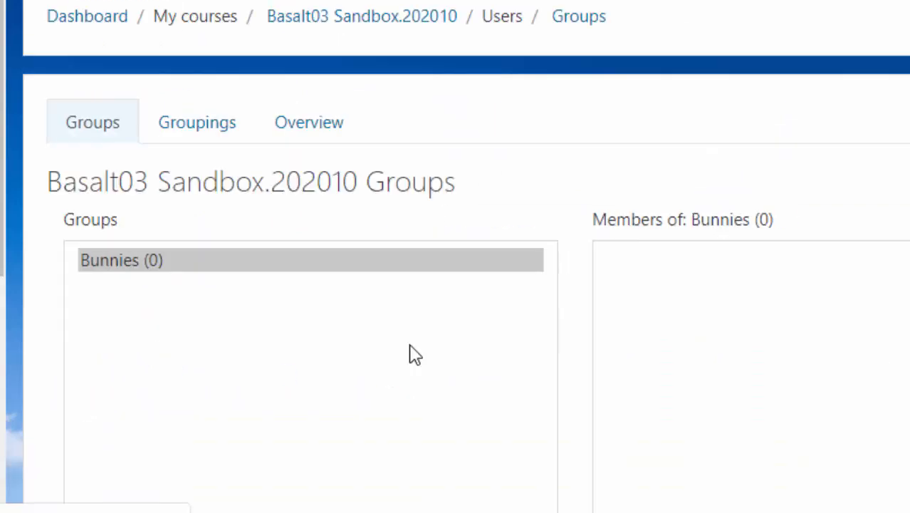
Create a second group named Duckies and save it with the other settings at their defaults.
scroll(412, 347, "down", 5)
left_click(149, 211)
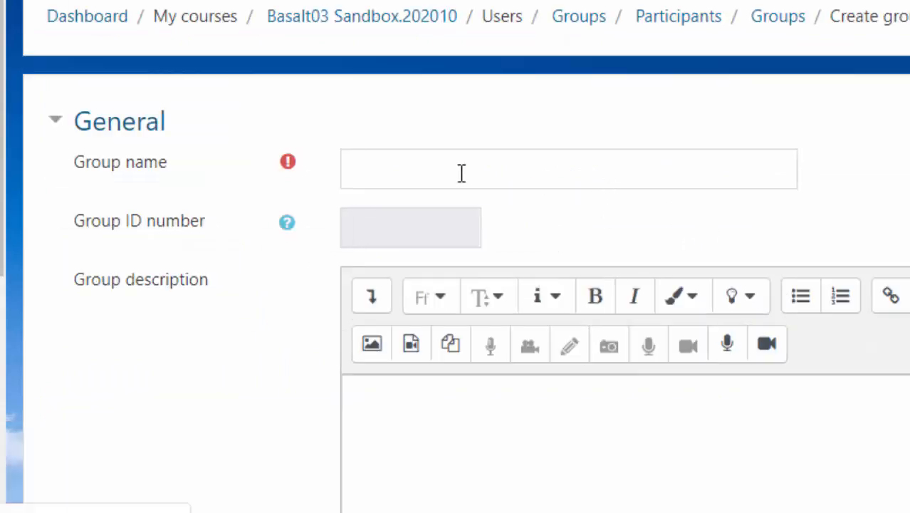
left_click(462, 173)
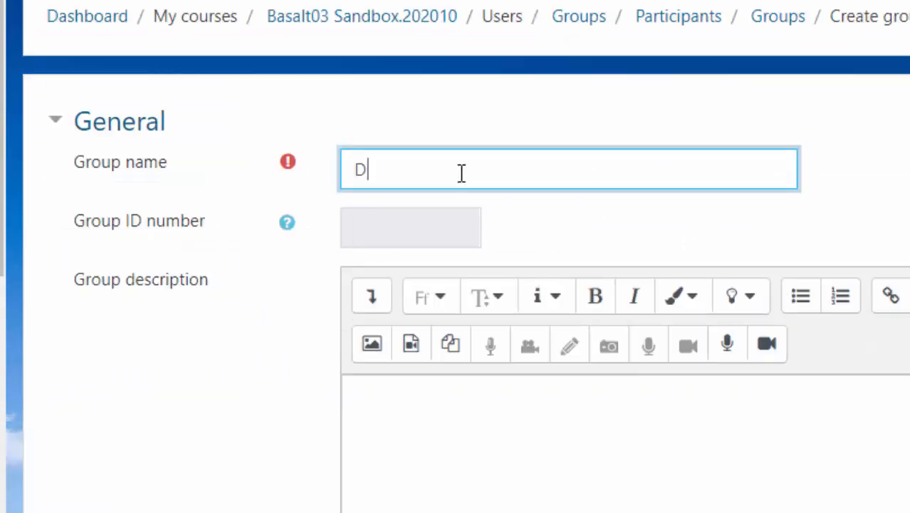
scroll(399, 7, "down", 10)
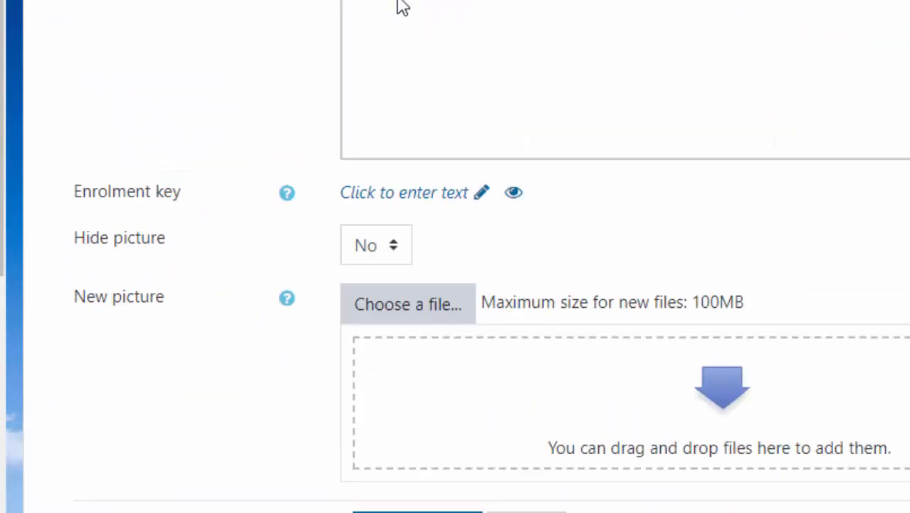
left_click(416, 243)
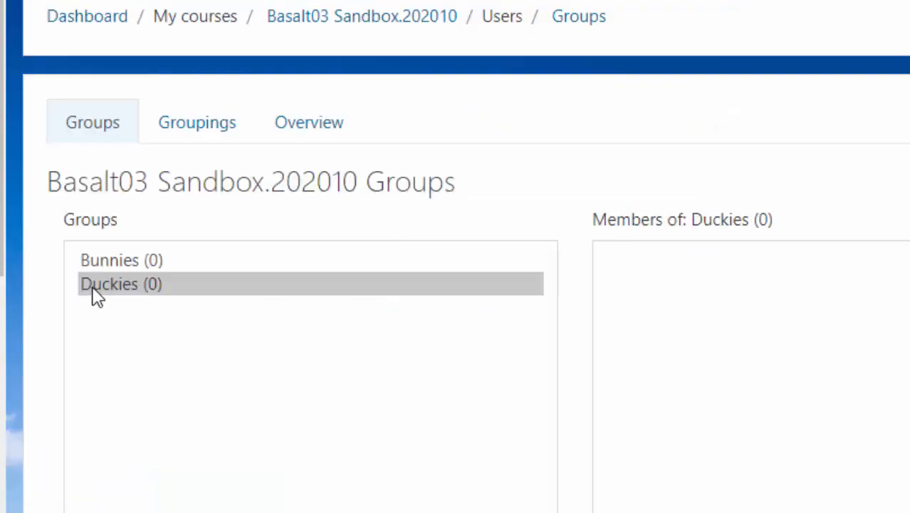
Add the first, third, fifth and seventh listed students to the Bunnies group and return to the groups list.
left_click(116, 260)
scroll(116, 260, "down", 1)
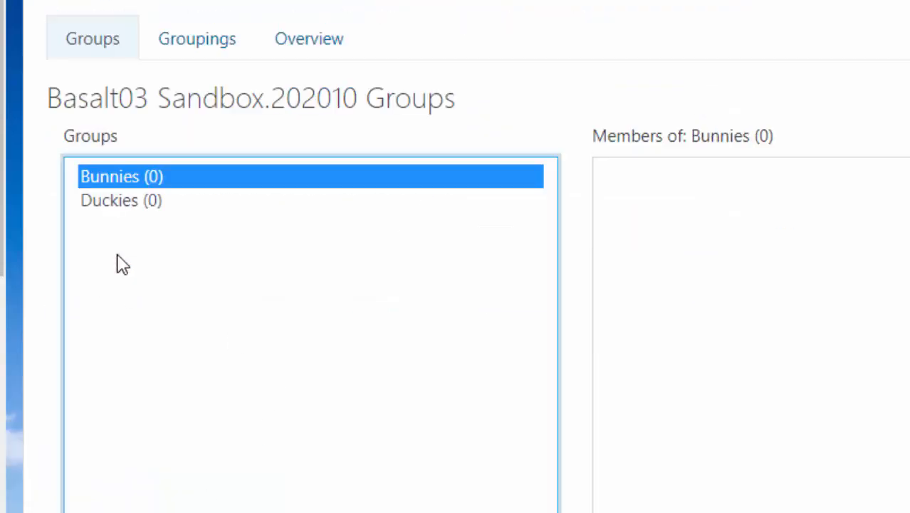
scroll(897, 242, "down", 3)
left_click(732, 384)
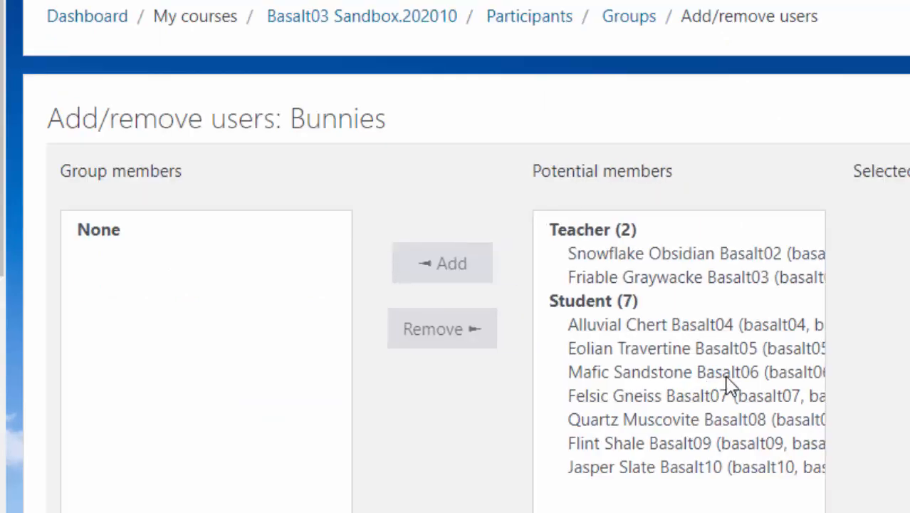
left_click(610, 325)
scroll(617, 335, "down", 2)
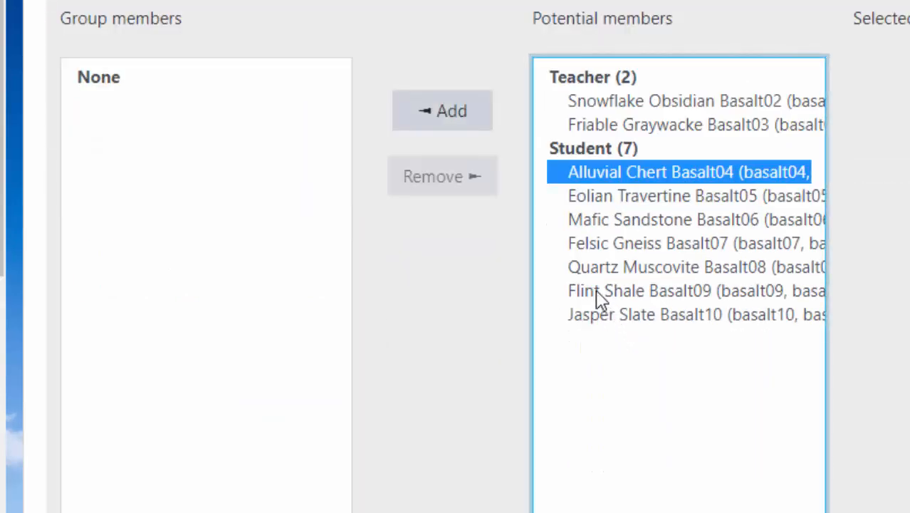
left_click(610, 222, "ctrl")
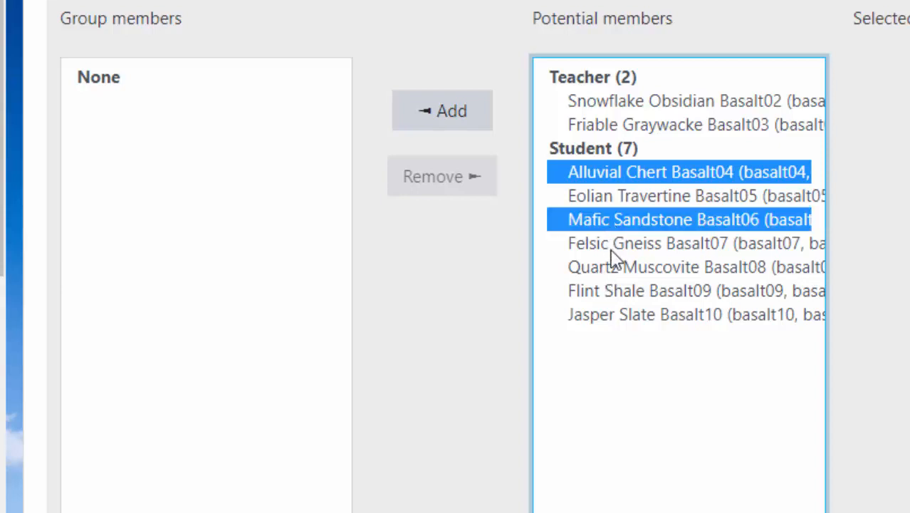
left_click(610, 265, "ctrl")
left_click(629, 319, "ctrl")
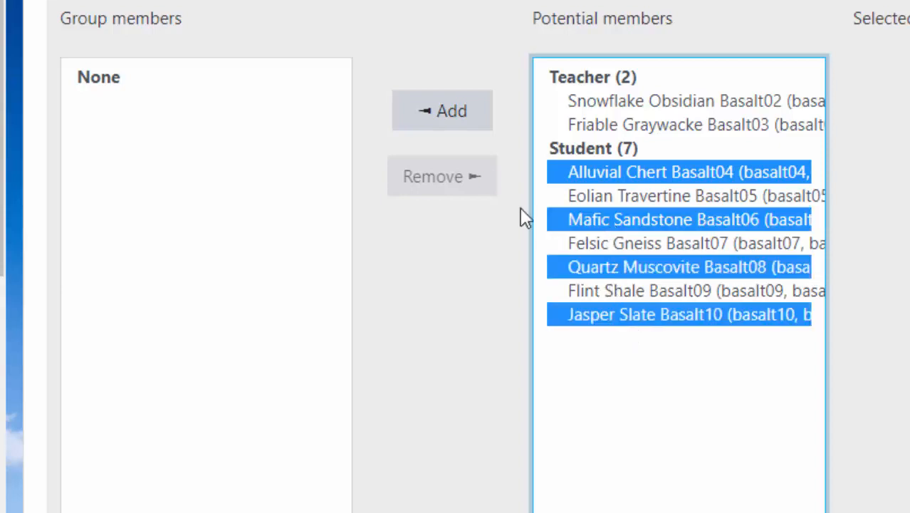
left_click(453, 121)
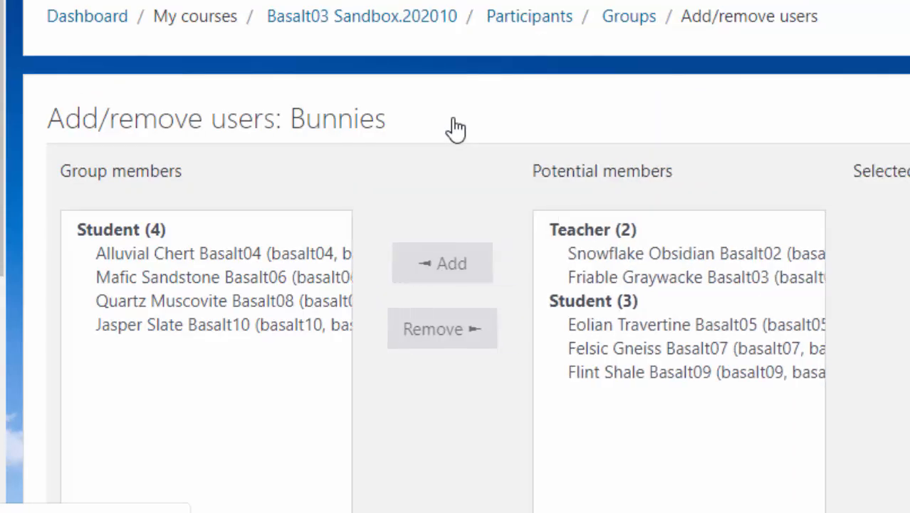
scroll(459, 163, "down", 8)
left_click(145, 306)
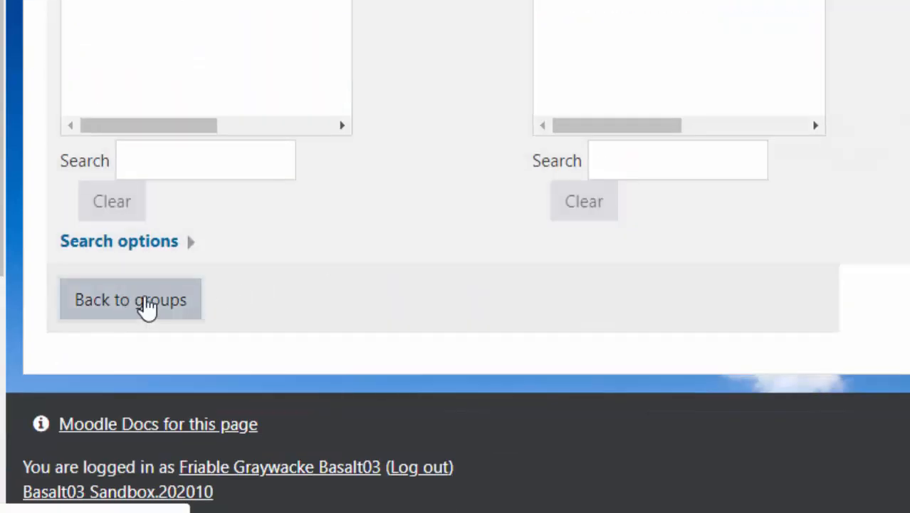
Add the second, fourth and sixth listed students to the Duckies group and return to the groups list.
left_click(122, 289)
scroll(128, 288, "down", 1)
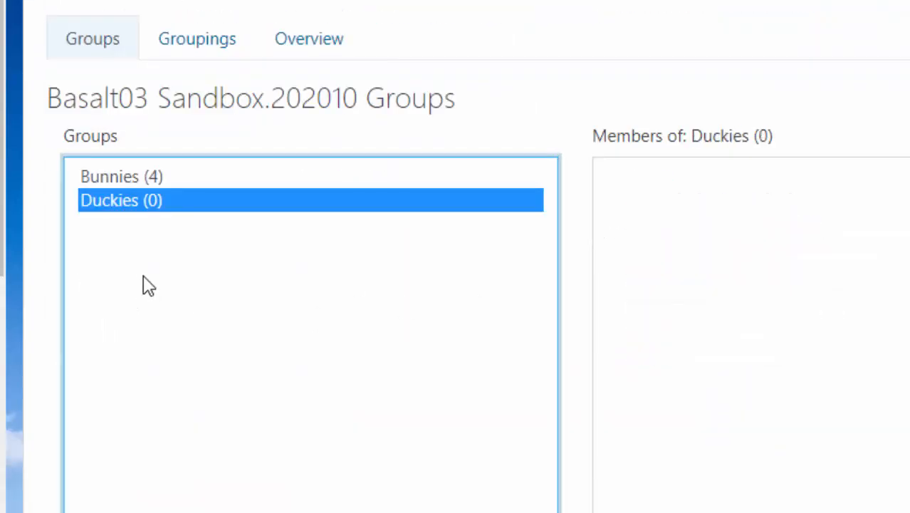
scroll(883, 249, "down", 5)
left_click(661, 22)
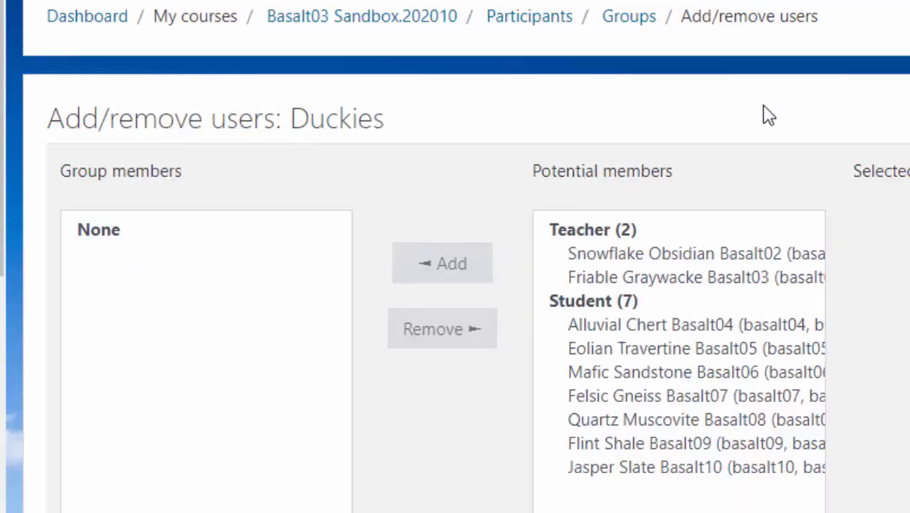
scroll(814, 272, "down", 3)
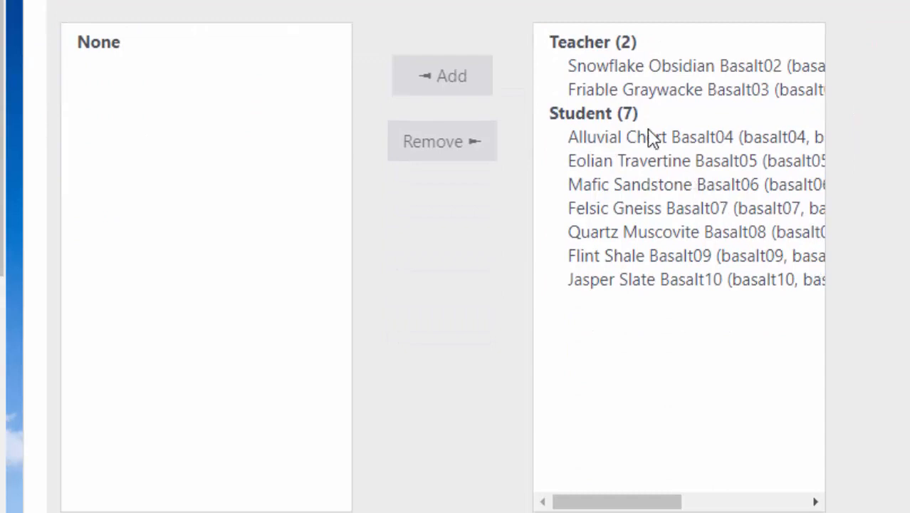
left_click(620, 160)
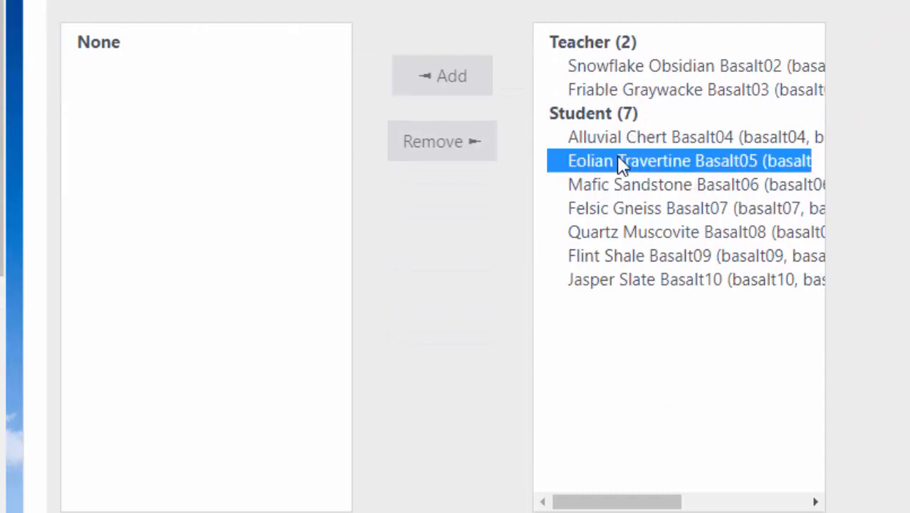
left_click(621, 208, "ctrl")
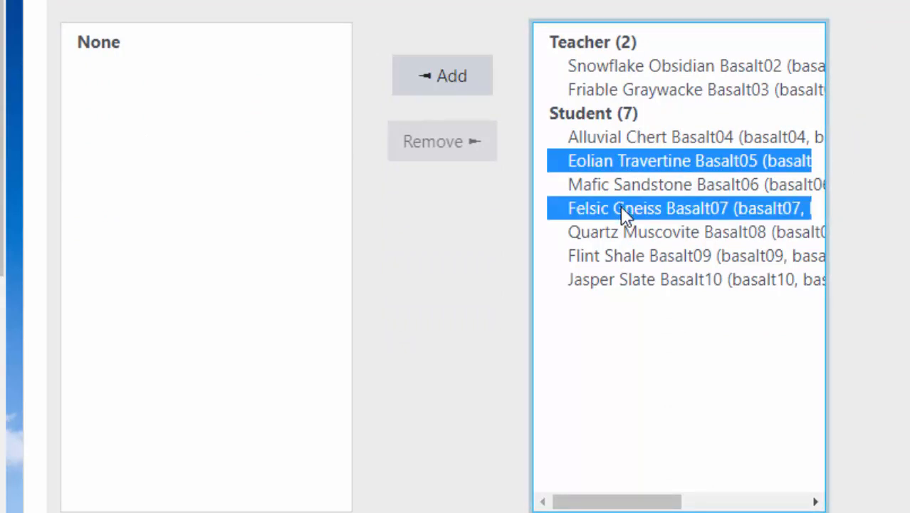
left_click(623, 258, "ctrl")
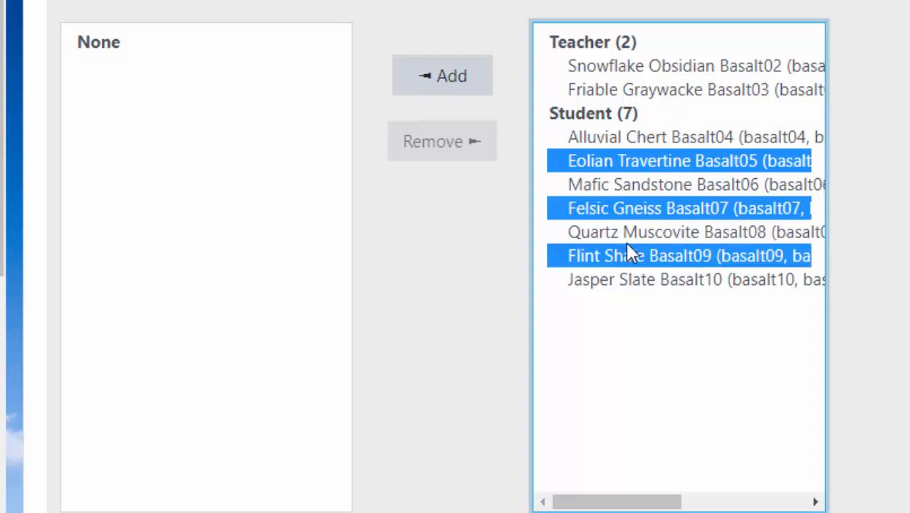
scroll(577, 307, "down", 5)
scroll(552, 172, "up", 5)
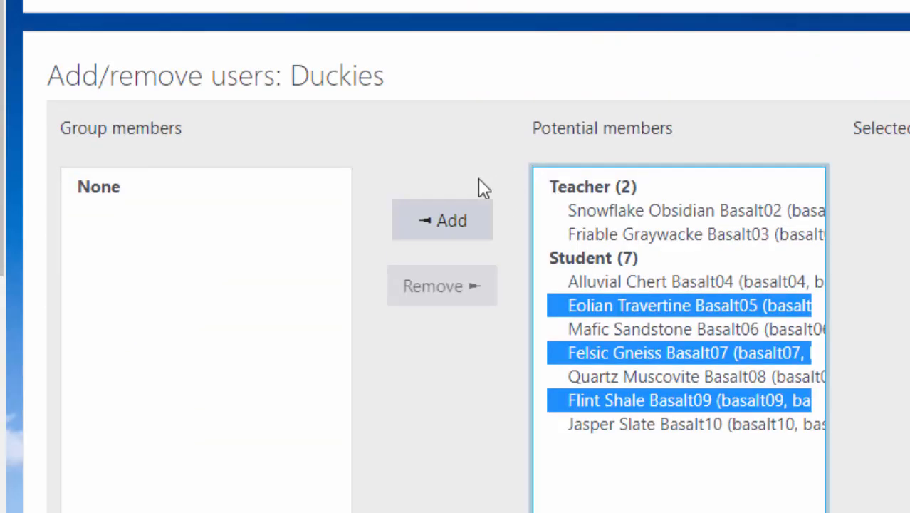
left_click(447, 220)
scroll(425, 226, "down", 5)
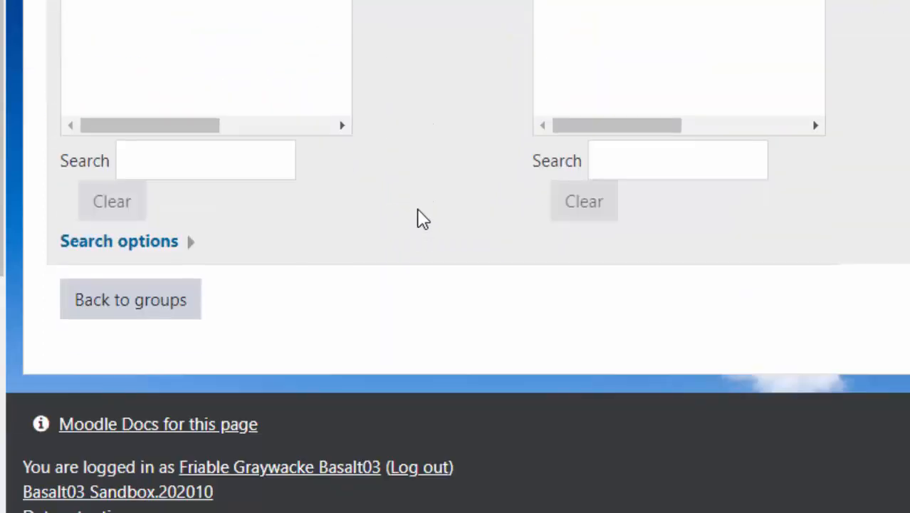
left_click(152, 305)
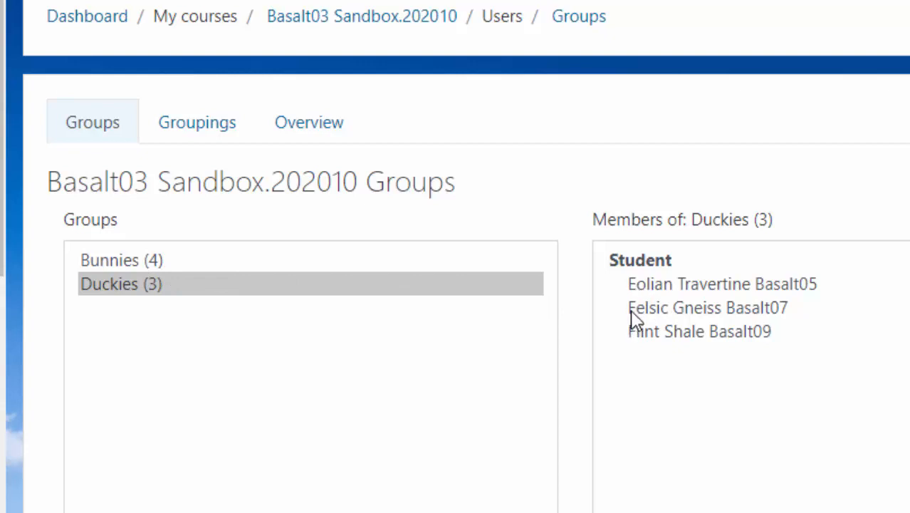
Display the members of the Bunnies group.
left_click(146, 261)
scroll(148, 275, "down", 1)
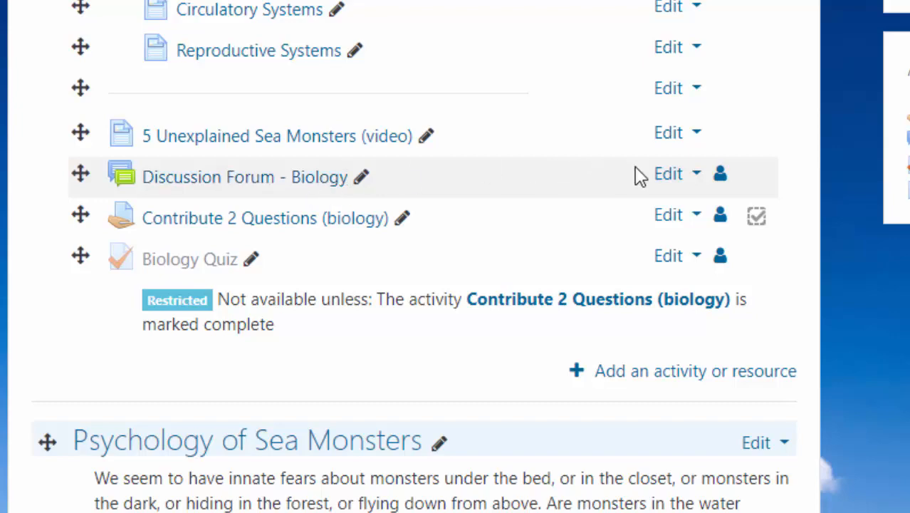
Set the group mode of the Discussion Forum - Biology activity to Separate groups and save, returning to the course page.
left_click(696, 179)
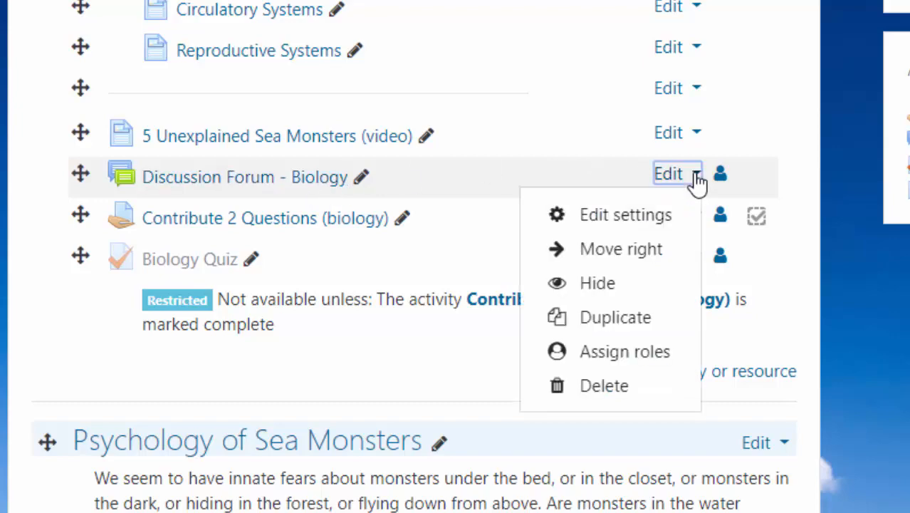
left_click(646, 214)
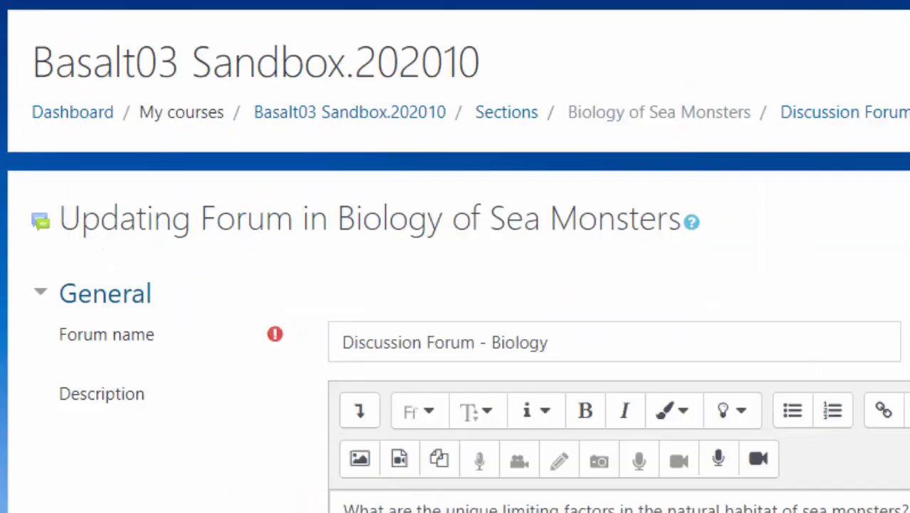
scroll(455, 285, "down", 10)
scroll(606, 400, "down", 2)
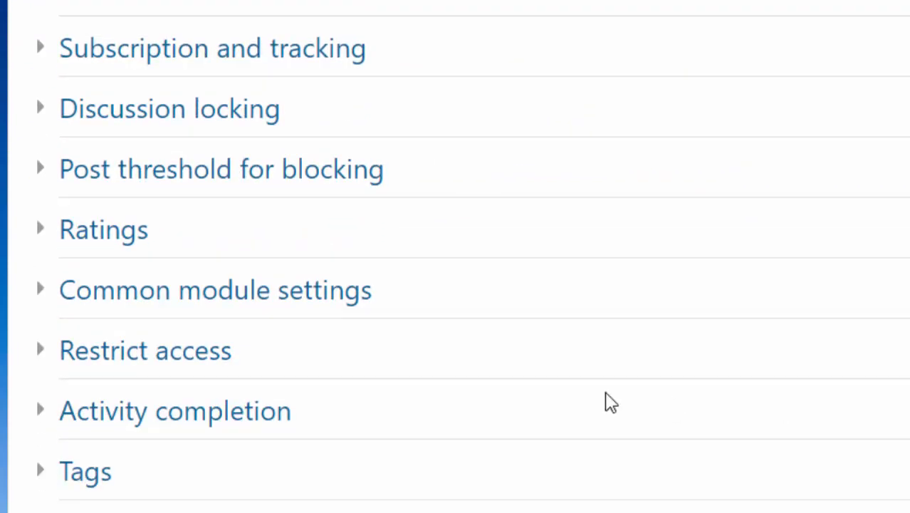
left_click(40, 293)
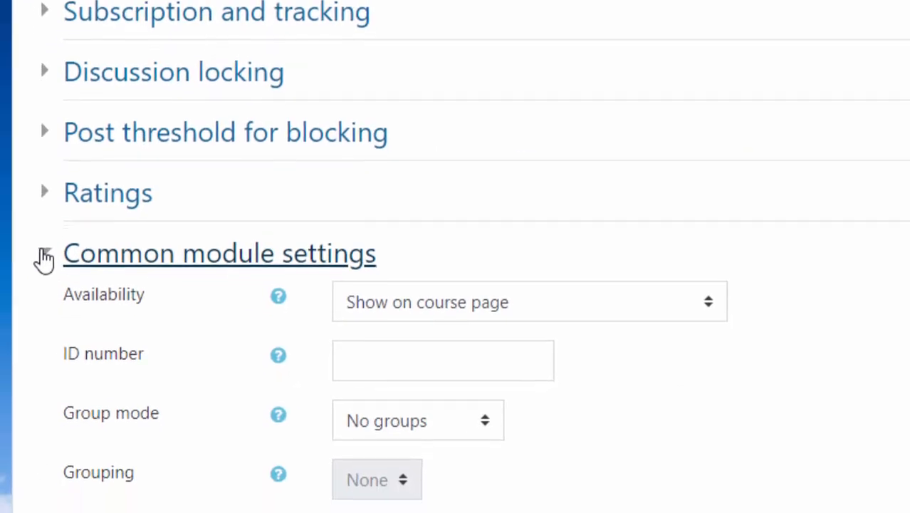
left_click(494, 372)
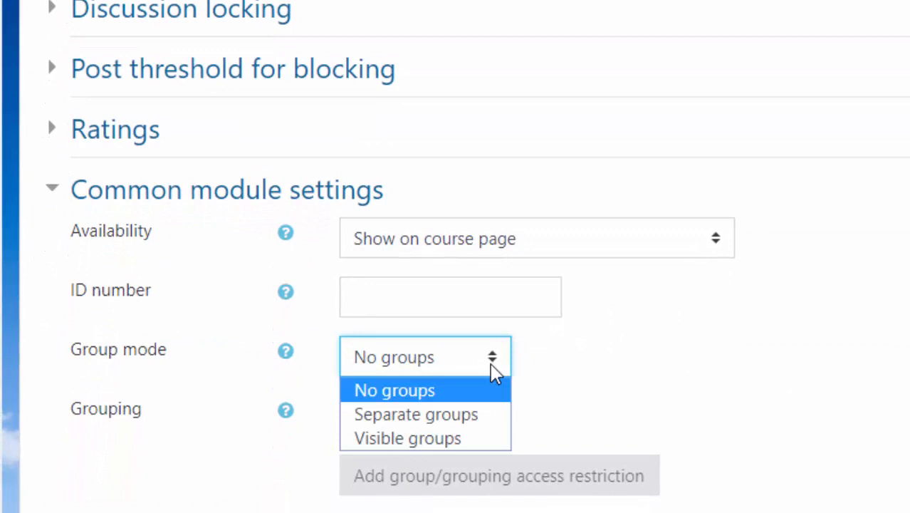
left_click(463, 421)
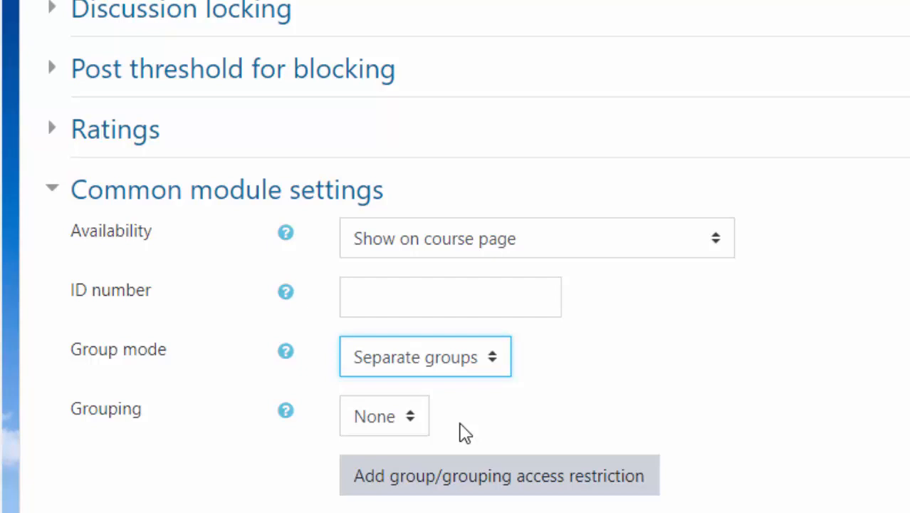
scroll(560, 359, "down", 5)
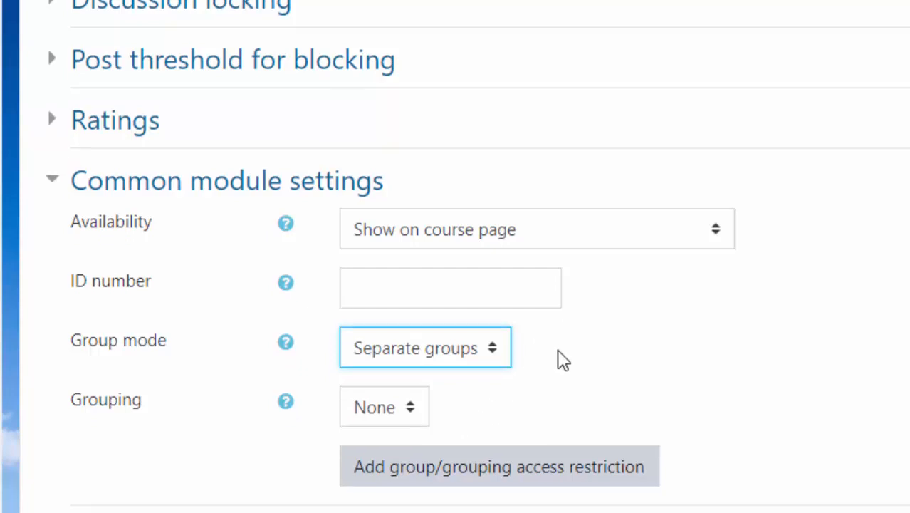
left_click(520, 414)
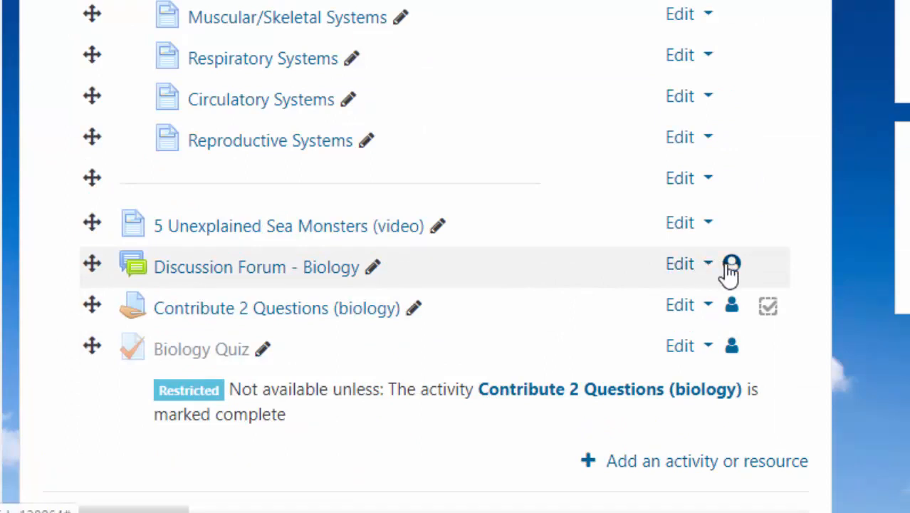
Open Discussion Forum - Biology and view its discussions for the Bunnies group and for the Duckies group.
left_click(332, 285)
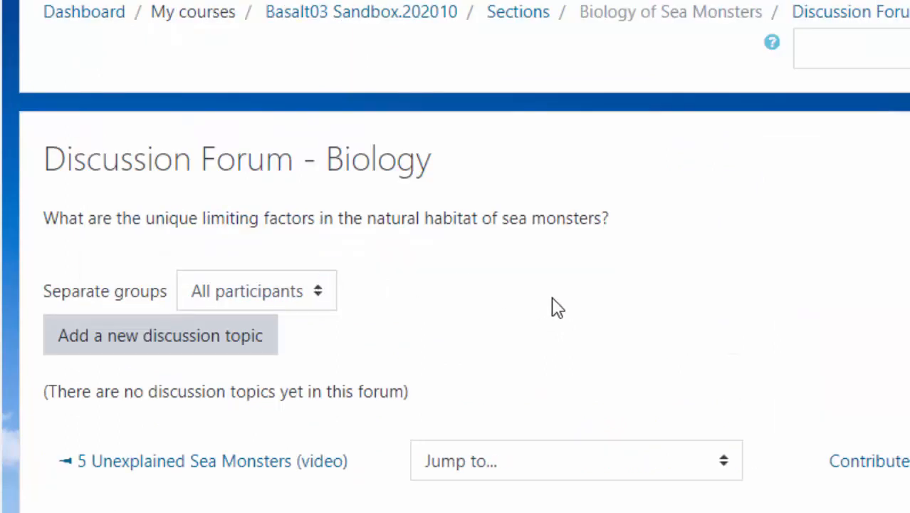
left_click(327, 292)
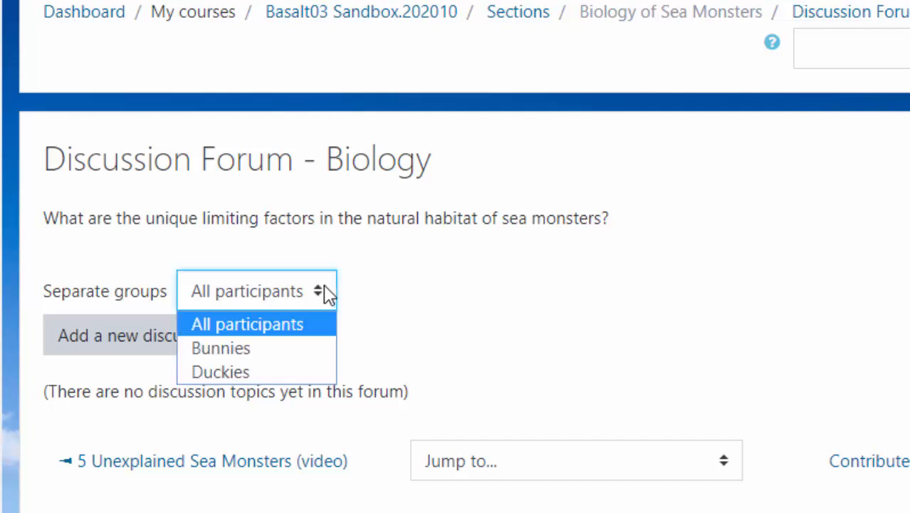
left_click(248, 341)
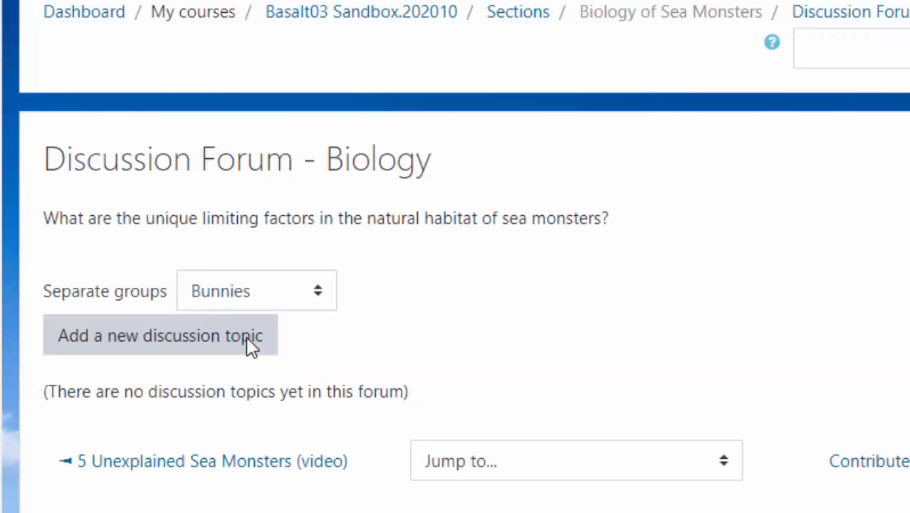
left_click(319, 296)
left_click(257, 374)
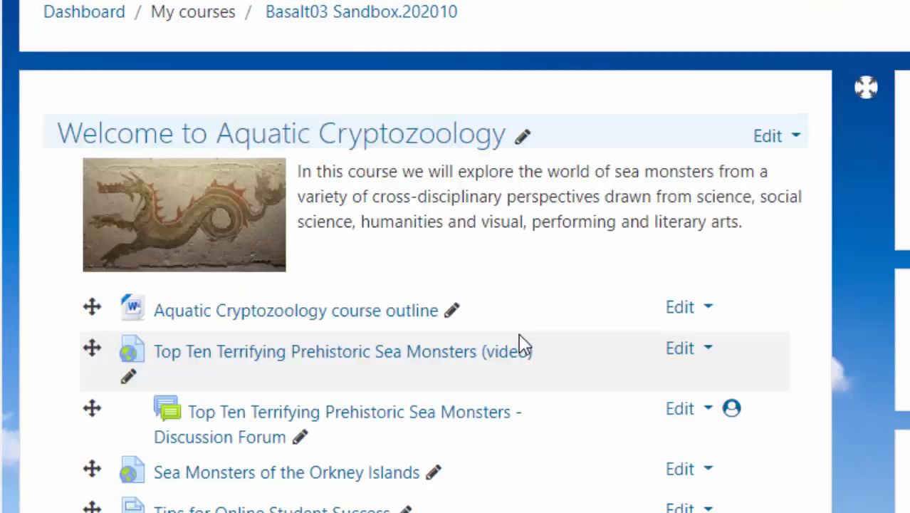
Open the settings of the Contribute 2 Questions (biology) assignment and examine the options for students submitting in groups, leaving No selected.
scroll(525, 346, "down", 5)
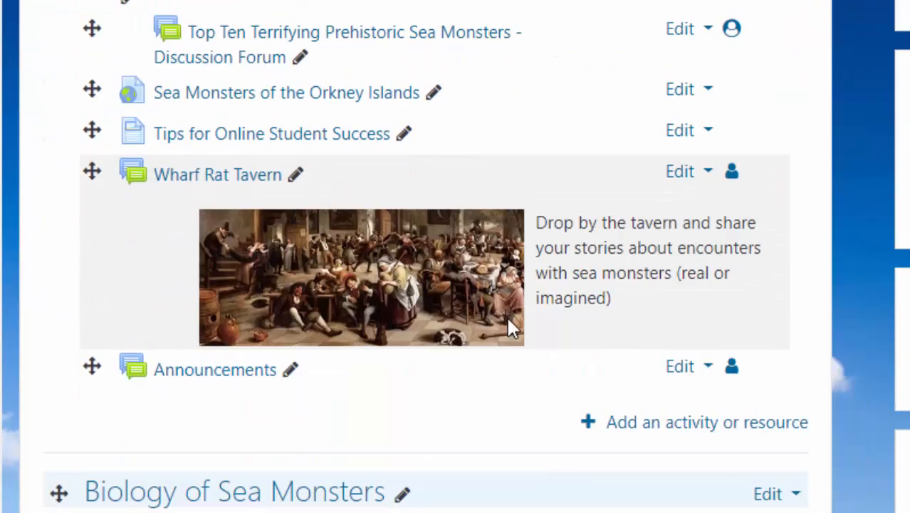
scroll(510, 324, "down", 10)
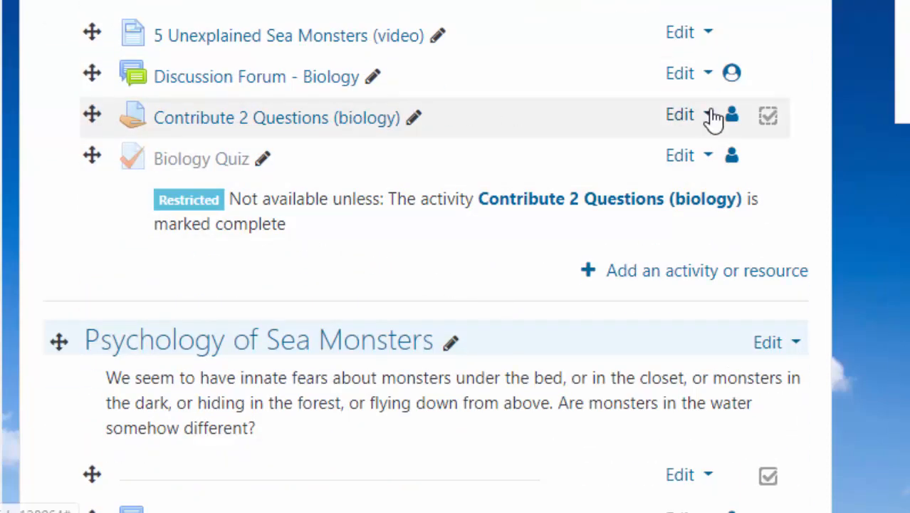
left_click(708, 120)
left_click(654, 156)
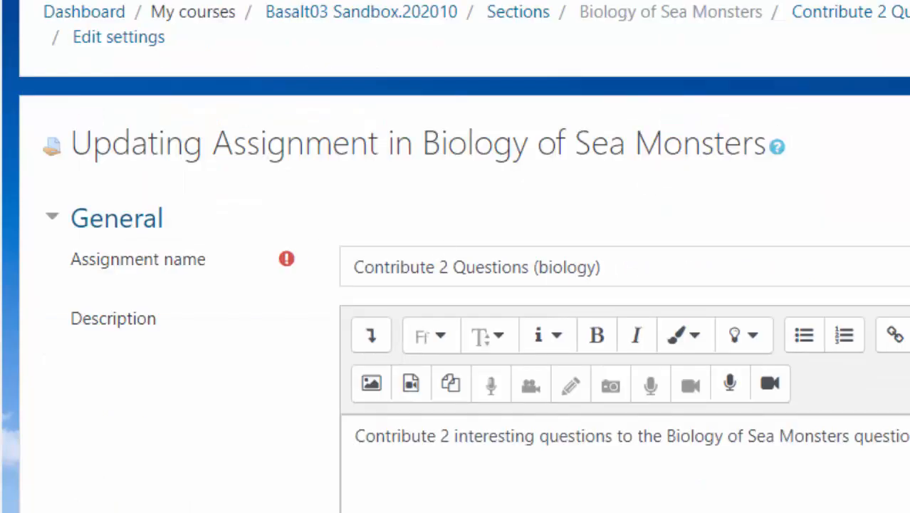
scroll(455, 285, "down", 15)
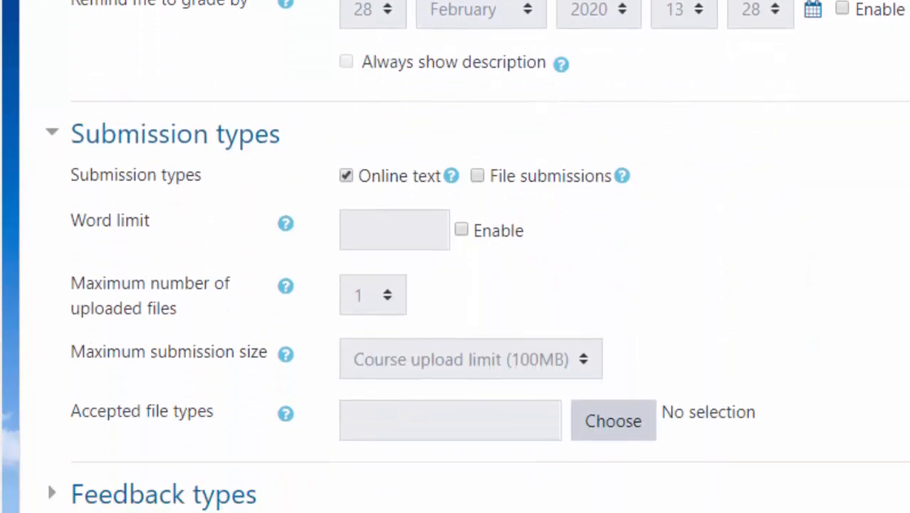
scroll(352, 370, "down", 5)
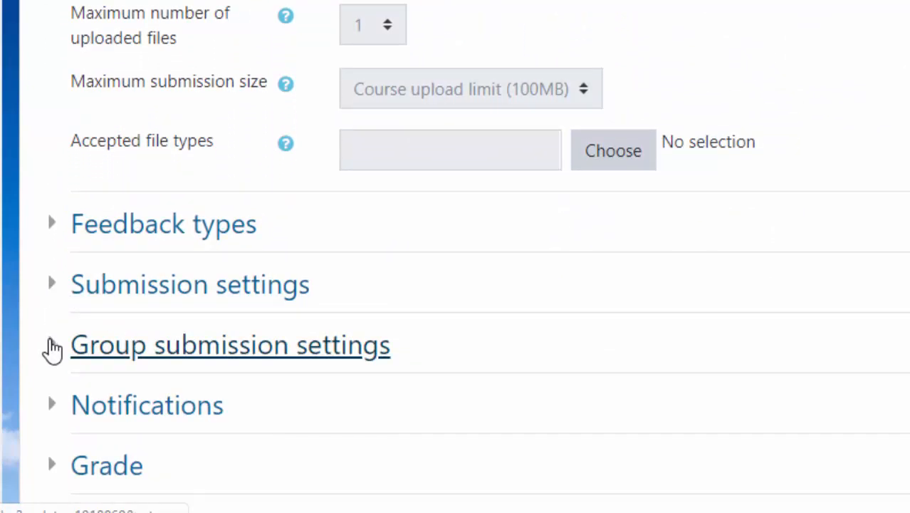
left_click(53, 349)
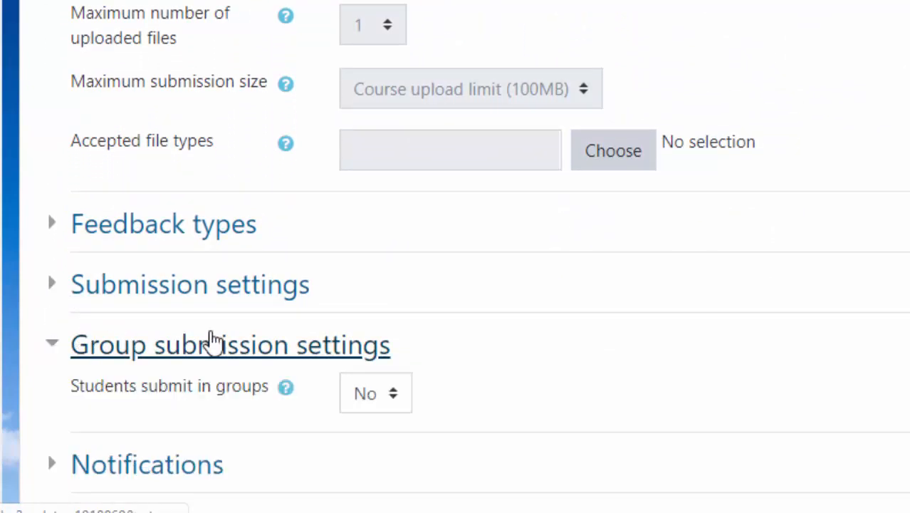
left_click(399, 401)
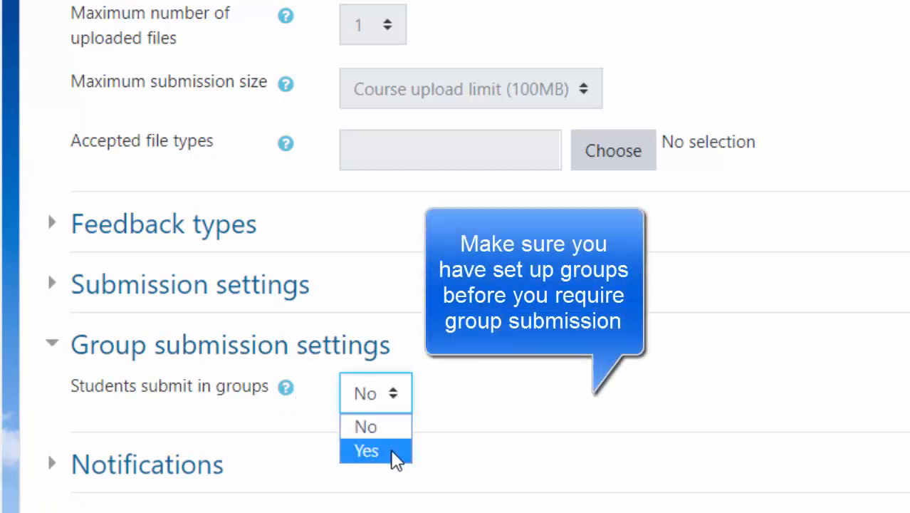
left_click(507, 397)
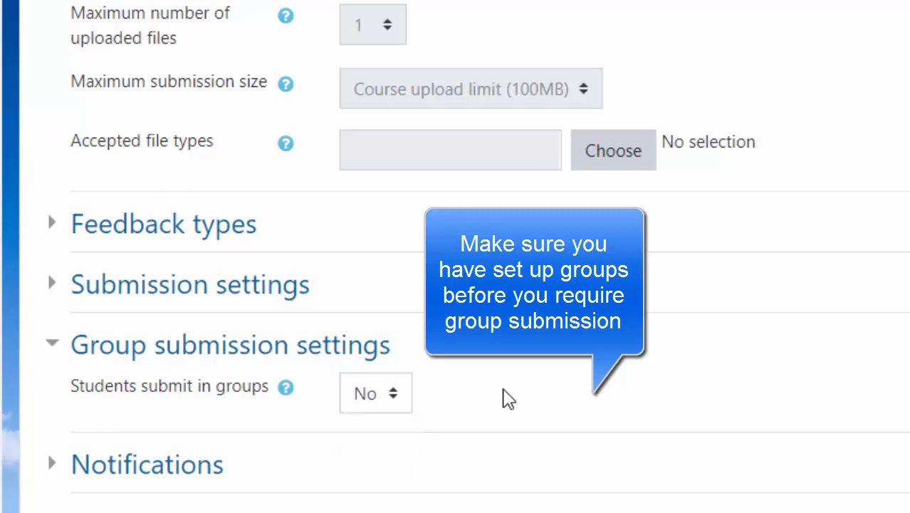
scroll(506, 396, "up", 5)
scroll(499, 397, "down", 12)
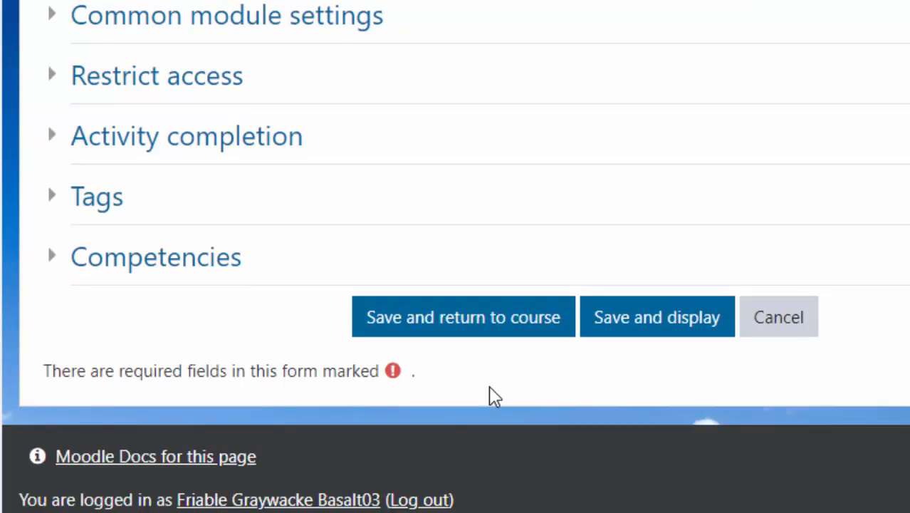
scroll(510, 181, "up", 3)
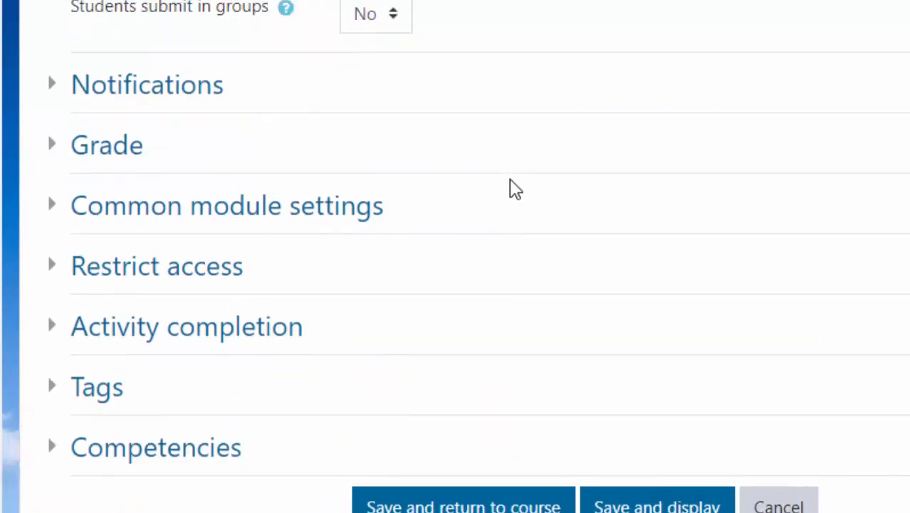